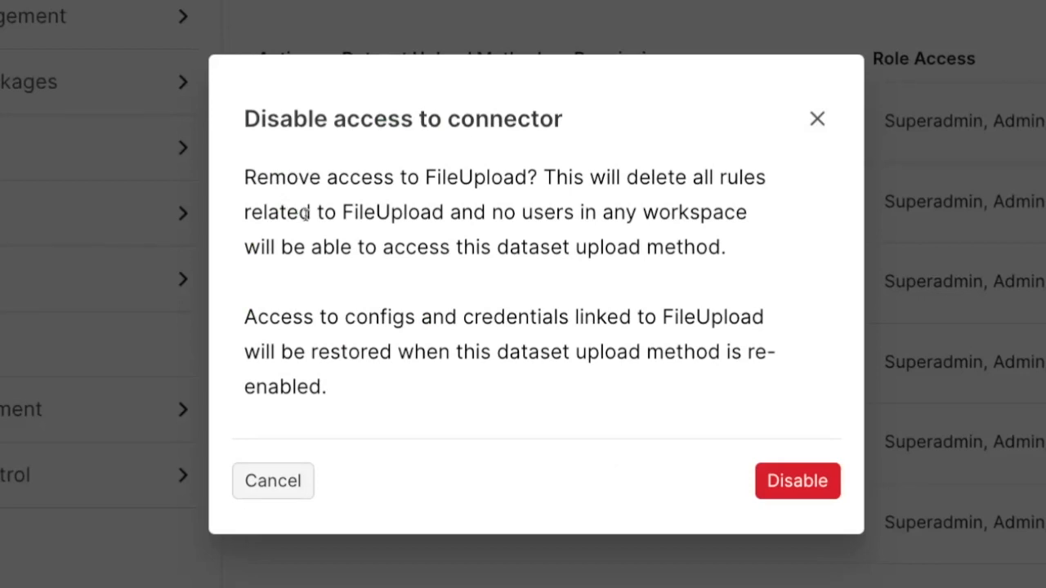
# Disable access to the FileUpload dataset upload method
pyautogui.tripleClick(285, 154)
pyautogui.doubleClick(313, 247)
pyautogui.click(801, 481)
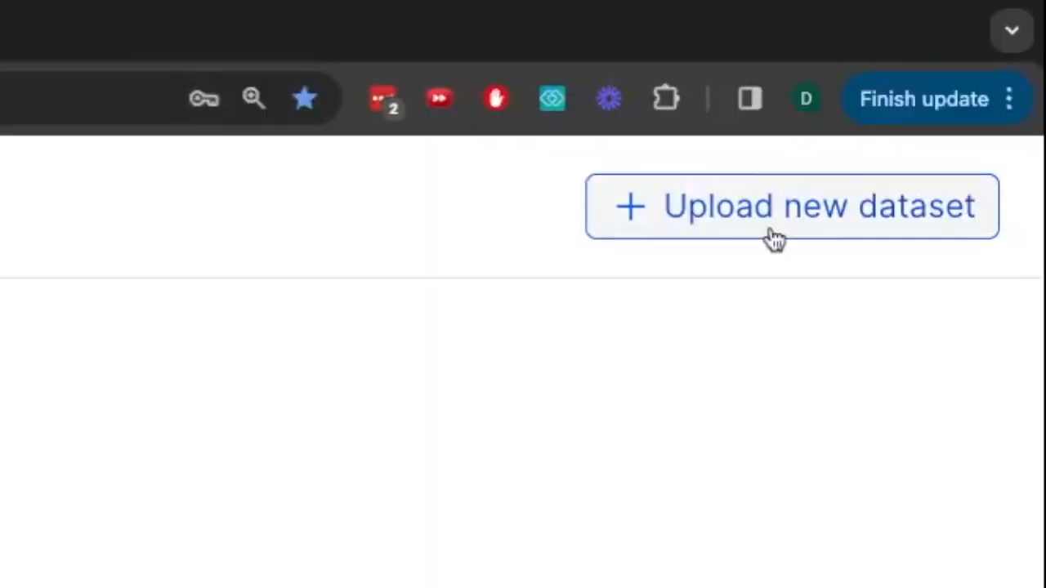
# Open the upload new dataset dialog and try selecting the different data sources
pyautogui.click(771, 237)
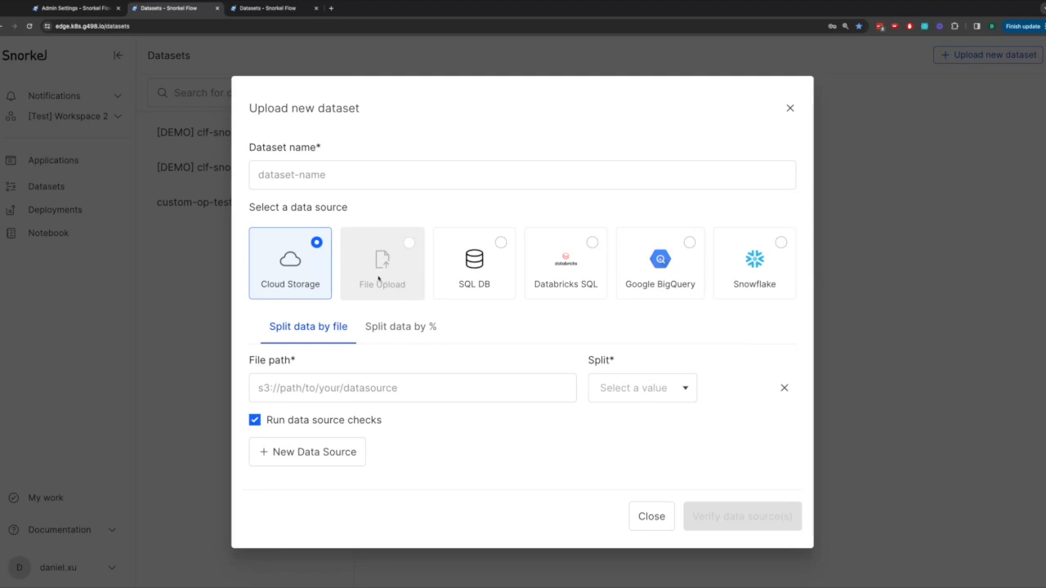
pyautogui.click(473, 262)
pyautogui.click(319, 255)
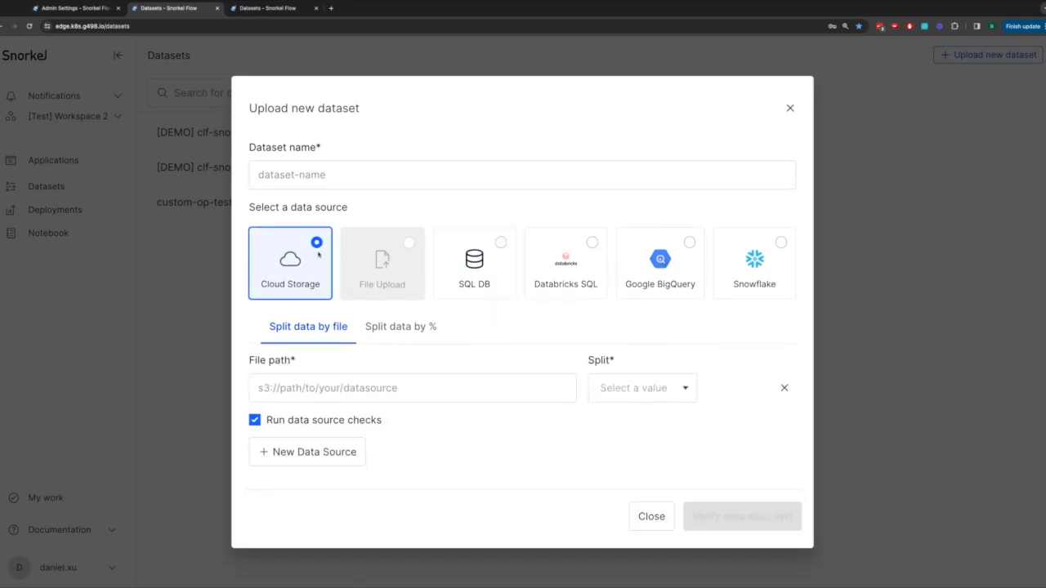
pyautogui.click(494, 272)
pyautogui.click(536, 260)
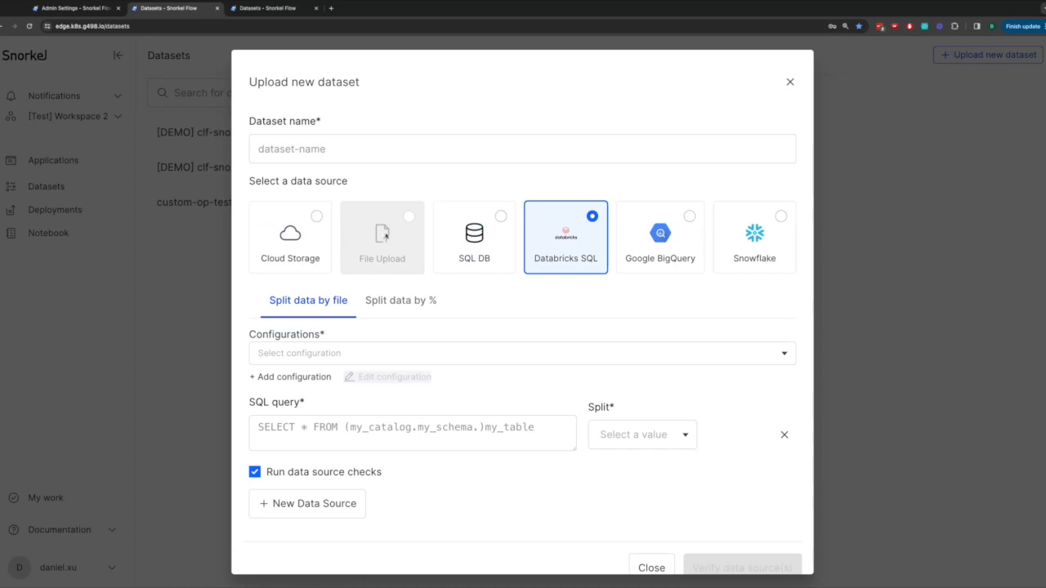
# Re-enable access to the File Upload dataset upload method in the access control table
pyautogui.hotkey('ctrl', 'shift', 'Tab')
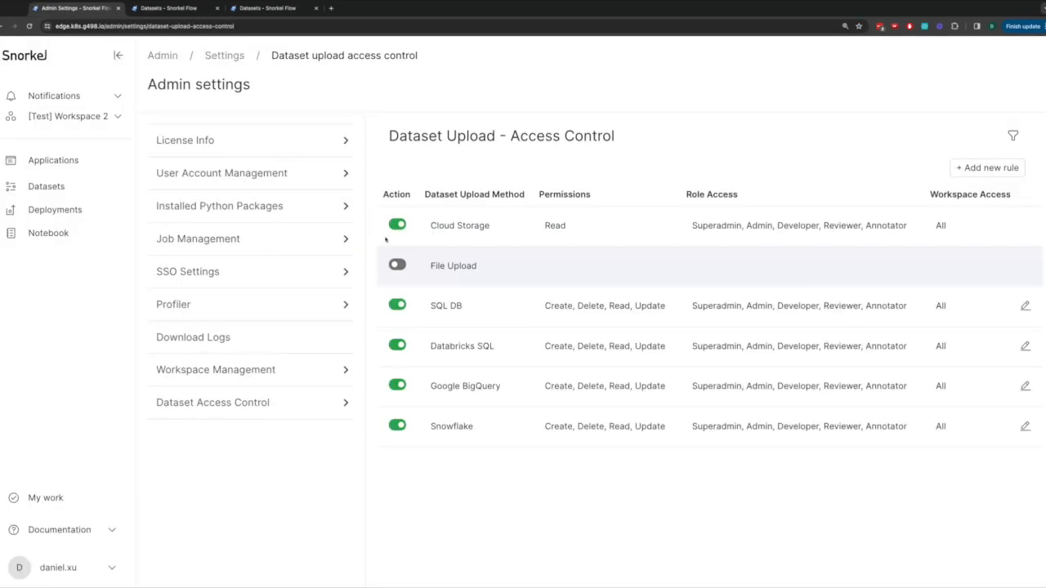
pyautogui.click(400, 268)
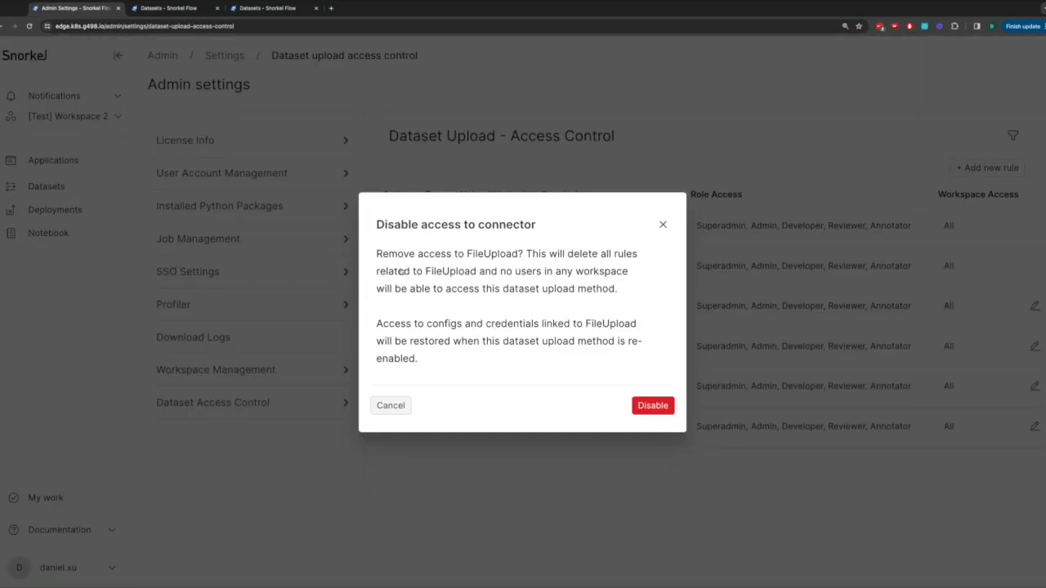
pyautogui.click(662, 226)
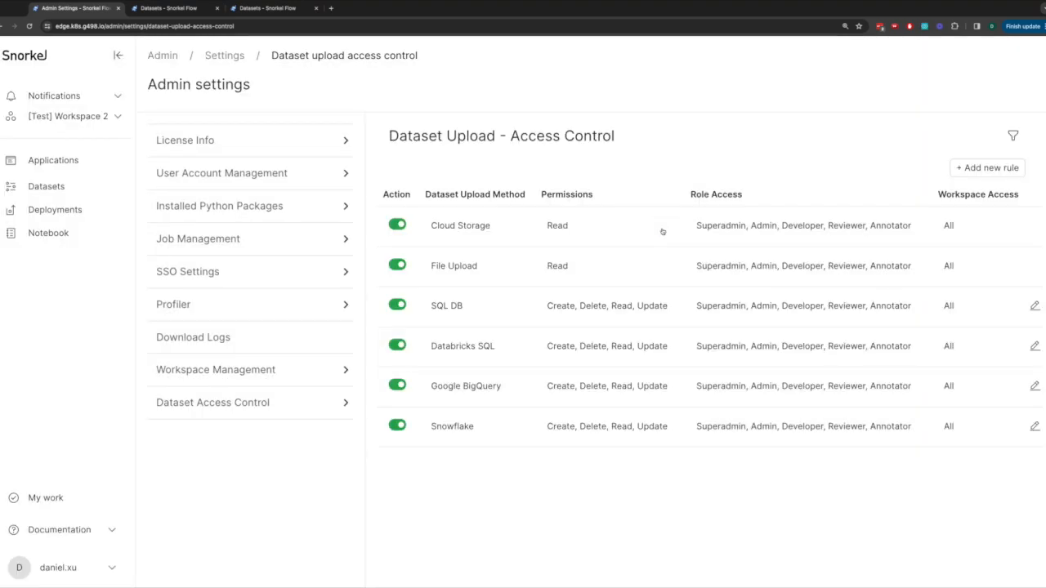
# Open the upload new dataset dialog in the datasets tab
pyautogui.hotkey('ctrl', 'Tab')
pyautogui.click(974, 58)
# Edit the SQL DB rule so its role access is limited to Admin, and save it
pyautogui.click(1035, 306)
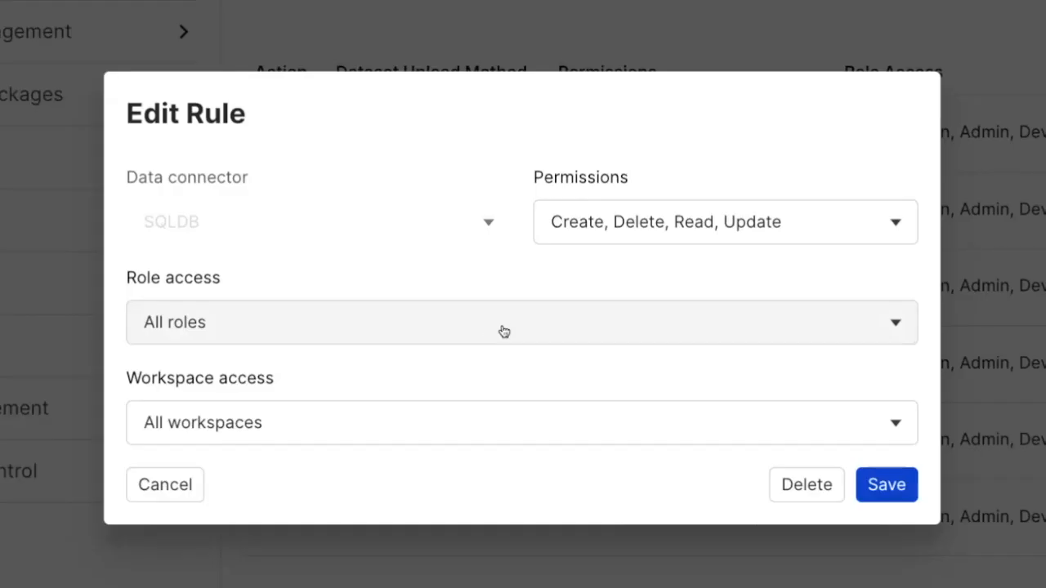
pyautogui.click(512, 329)
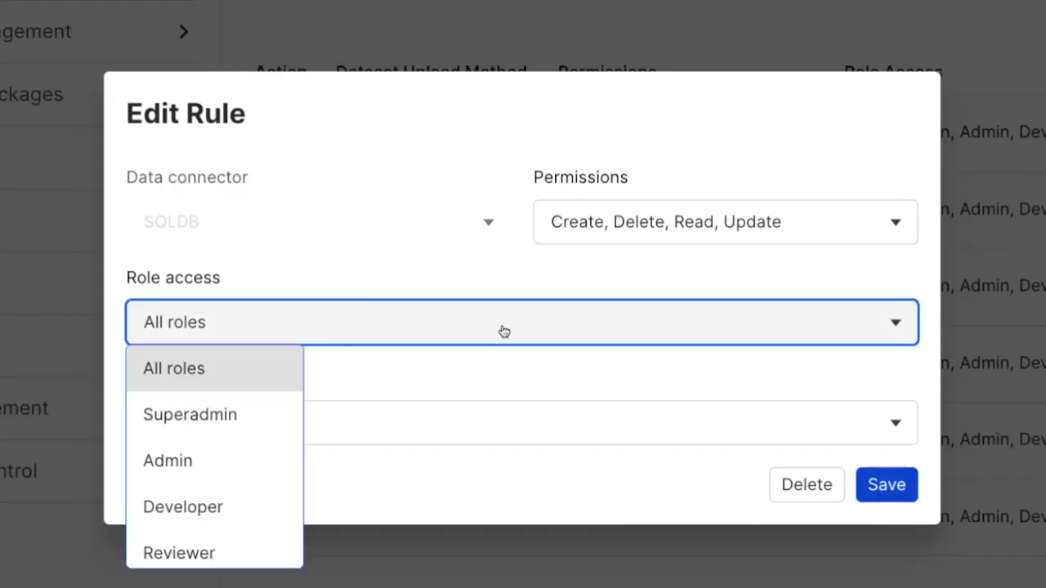
pyautogui.click(256, 462)
pyautogui.click(348, 428)
pyautogui.click(341, 525)
pyautogui.click(900, 496)
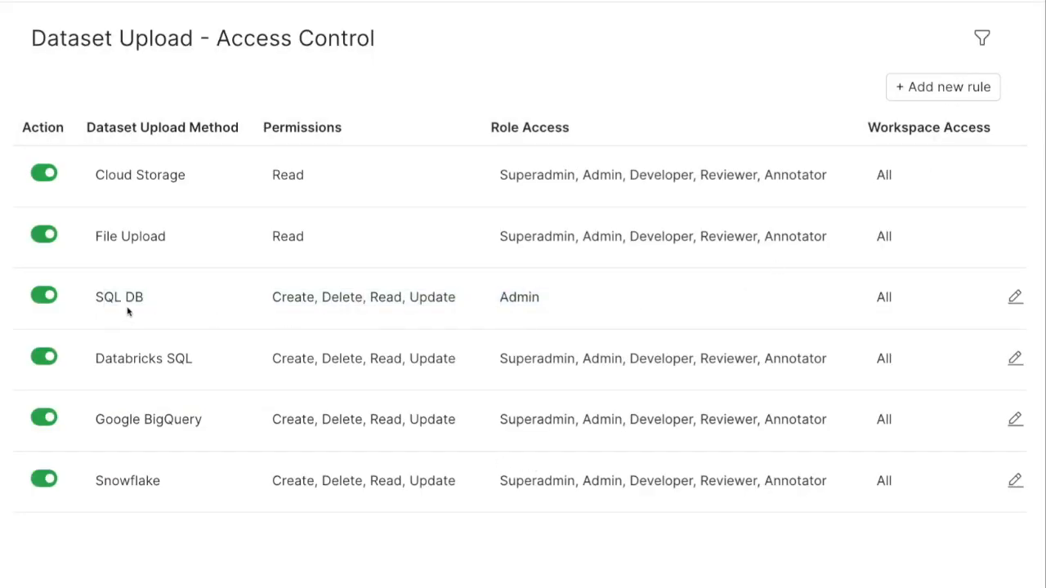
# Compare which data sources the upload dialog offers in the [Test] Workspace 2 and [Test] Workspace 1 tabs
pyautogui.tripleClick(121, 309)
pyautogui.doubleClick(529, 297)
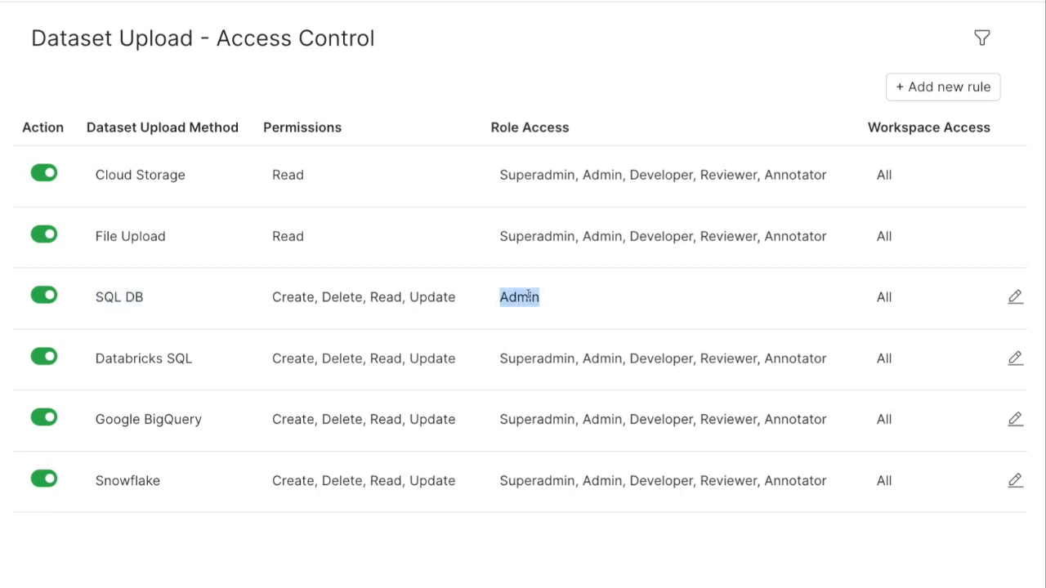
pyautogui.tripleClick(144, 299)
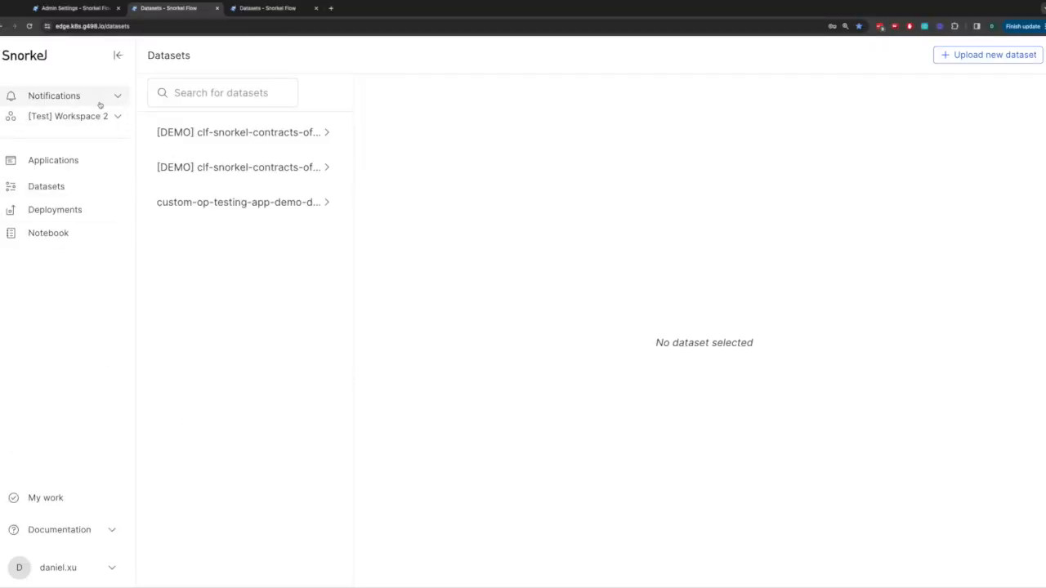
pyautogui.click(980, 61)
pyautogui.click(505, 283)
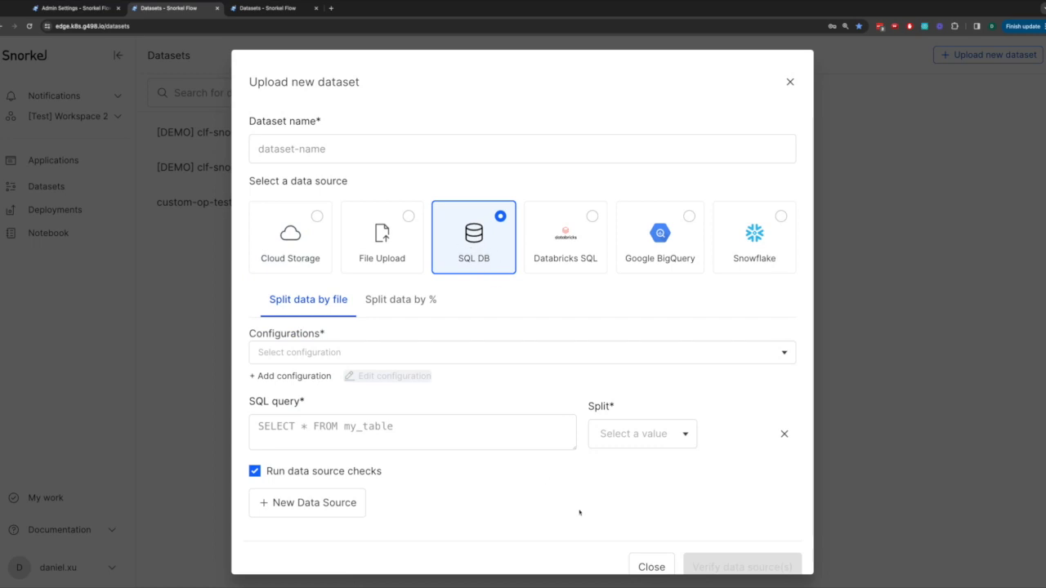
pyautogui.click(651, 564)
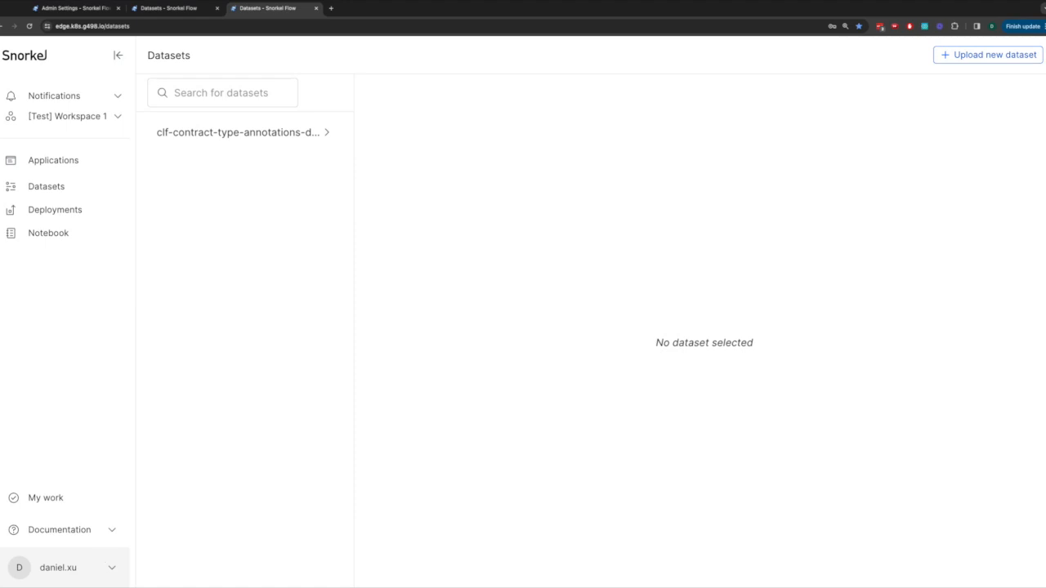
pyautogui.click(998, 55)
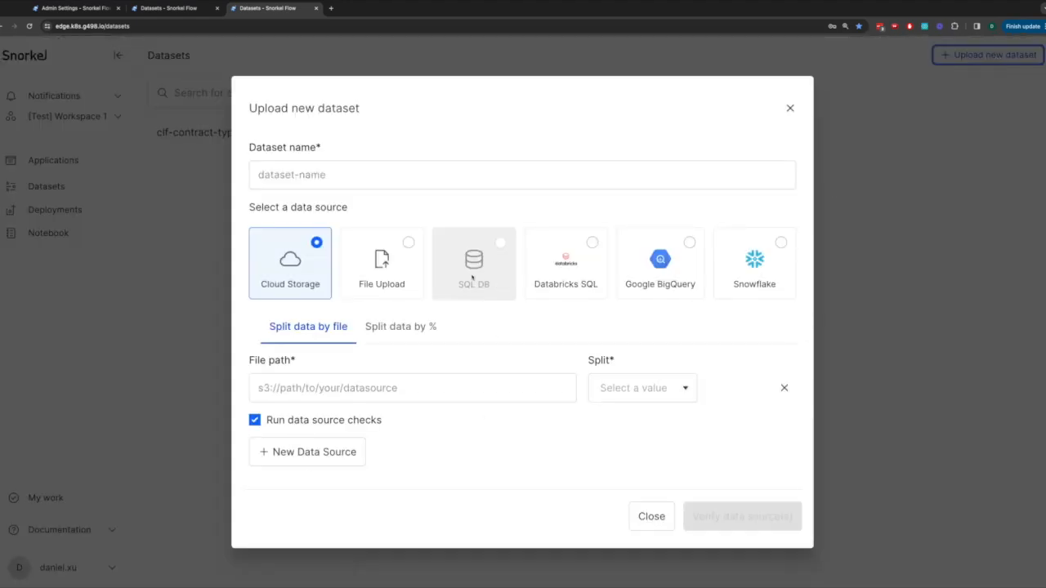
pyautogui.click(150, 417)
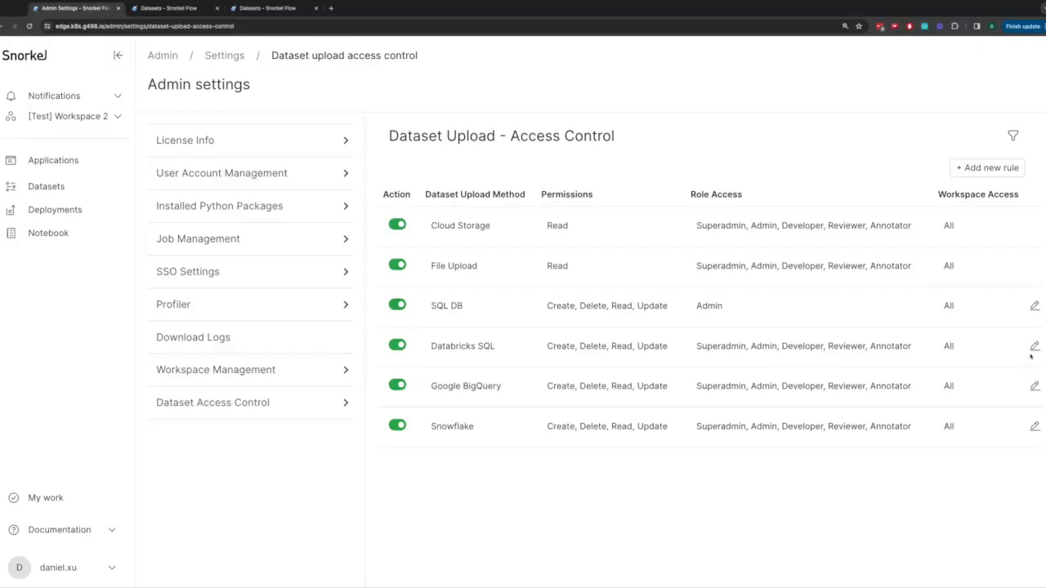
# Edit the Databricks SQL rule to allow only the Admin role in [Test] Workspace 2, and save it
pyautogui.click(1034, 347)
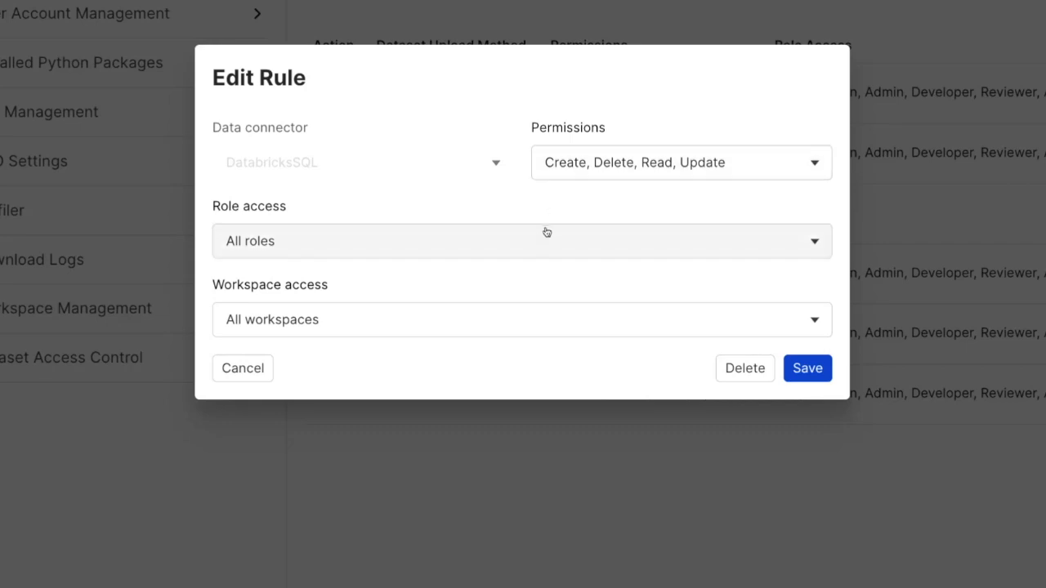
pyautogui.click(541, 328)
pyautogui.click(315, 347)
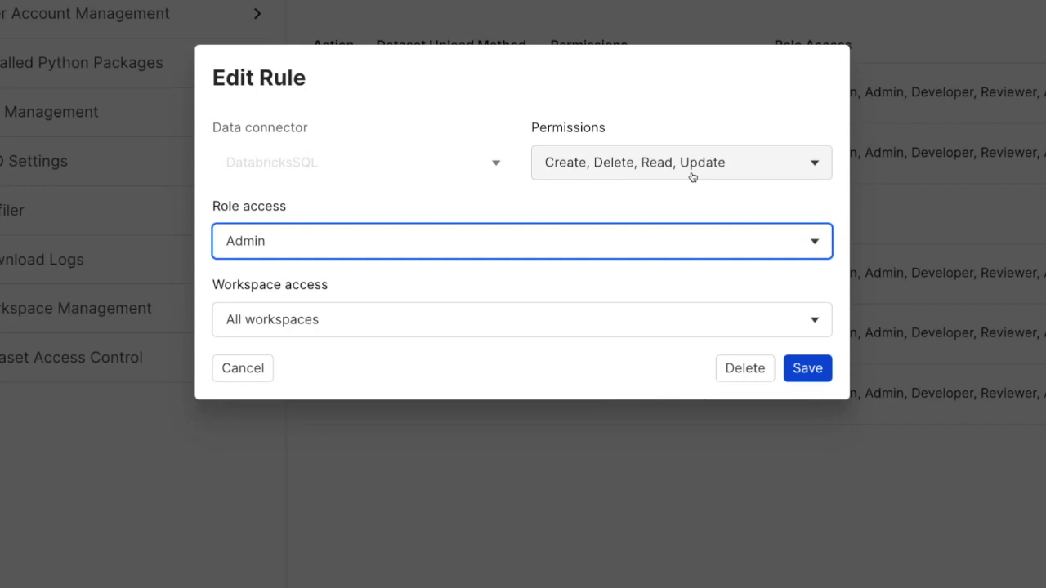
pyautogui.click(560, 321)
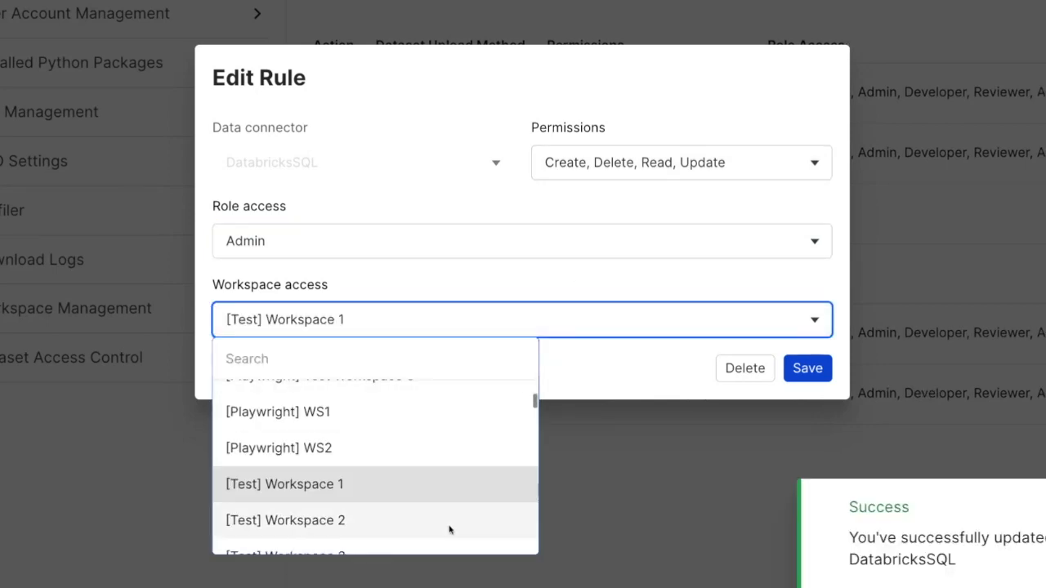
pyautogui.click(450, 523)
pyautogui.click(806, 369)
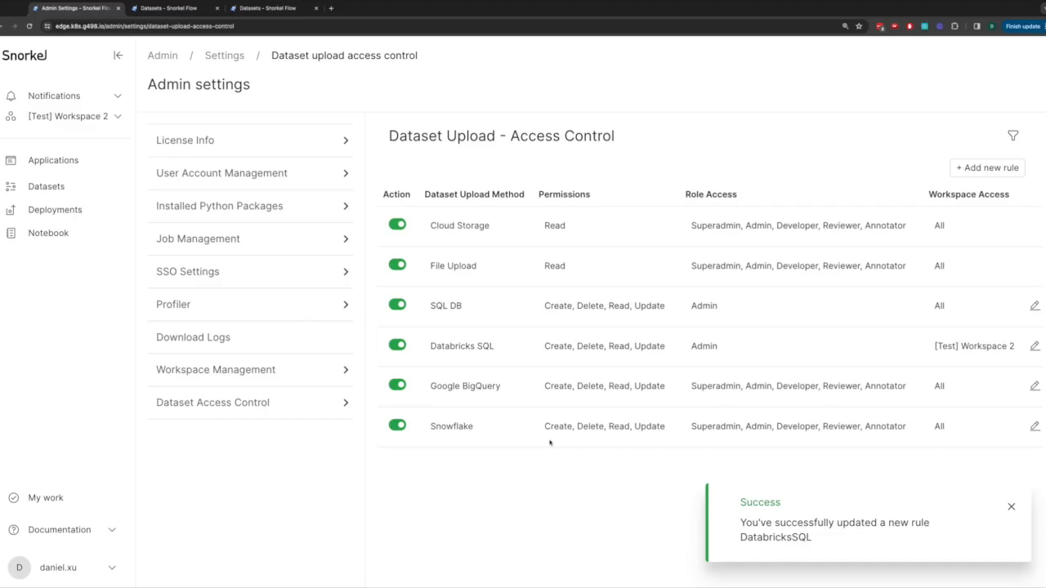
# Start a new access rule for the DatabricksSQL connector with Read and use existing only permissions
pyautogui.click(987, 166)
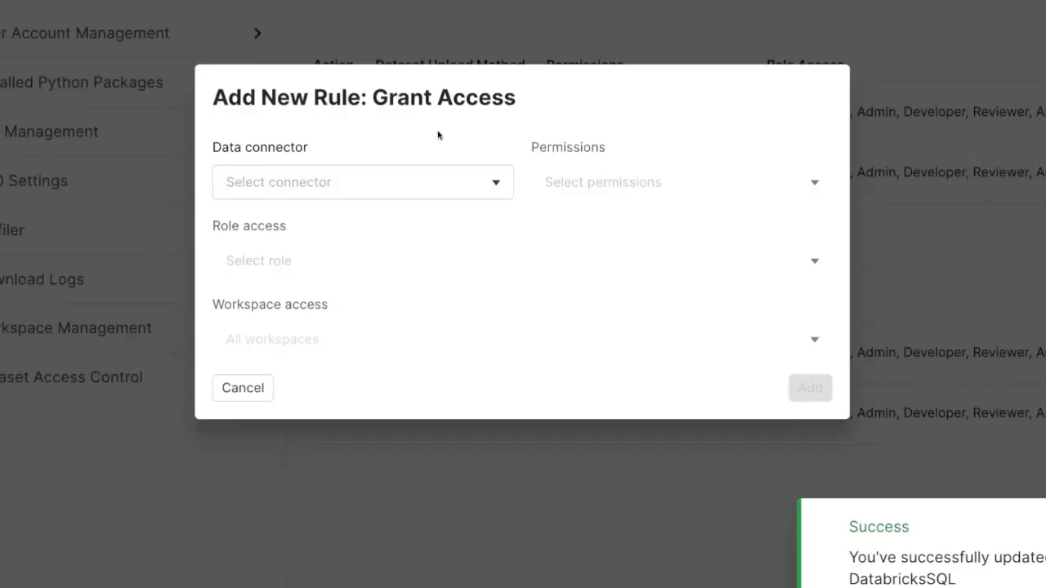
pyautogui.click(446, 272)
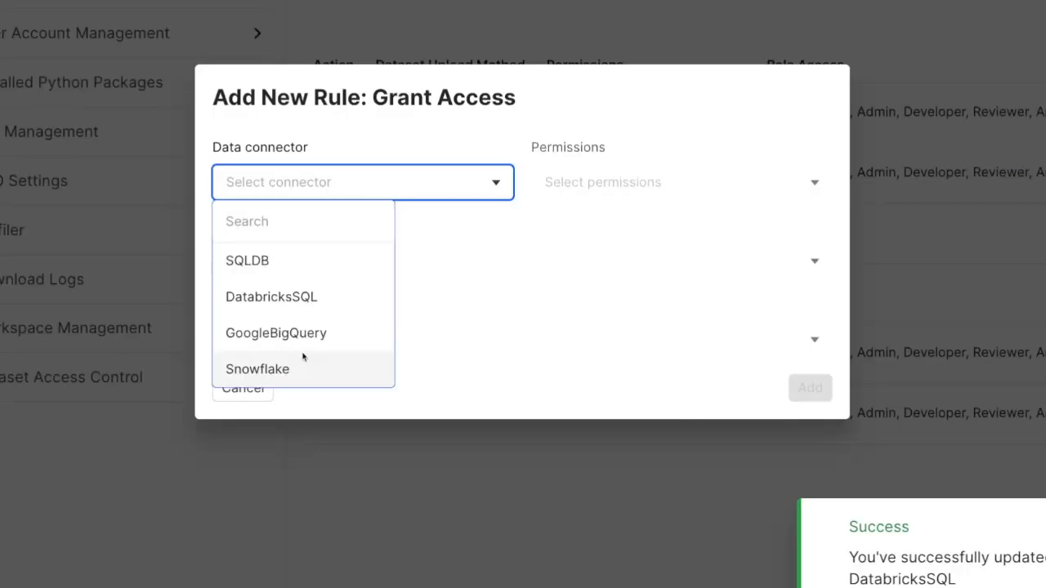
pyautogui.click(393, 351)
pyautogui.click(545, 193)
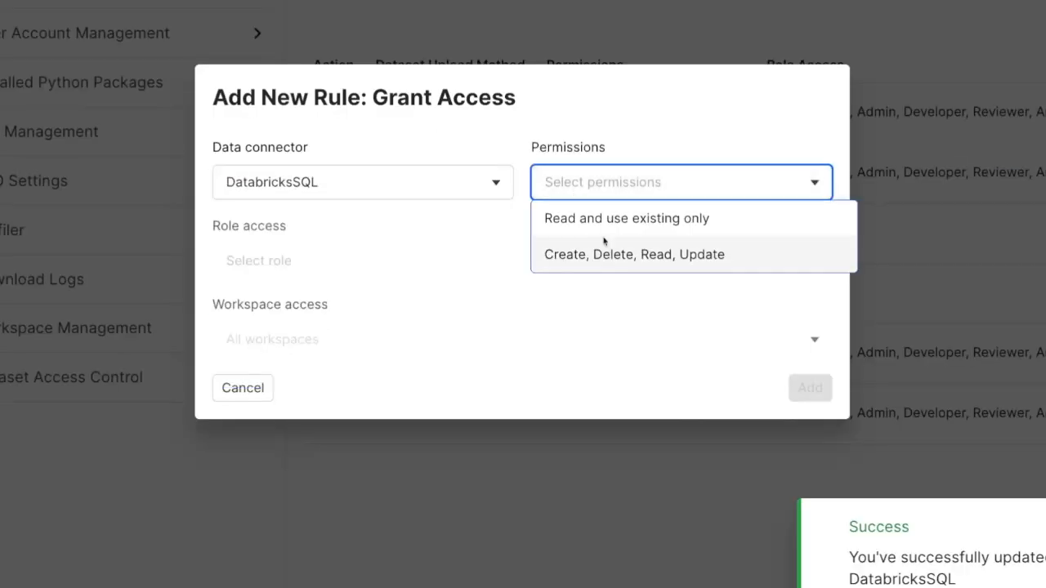
pyautogui.click(606, 219)
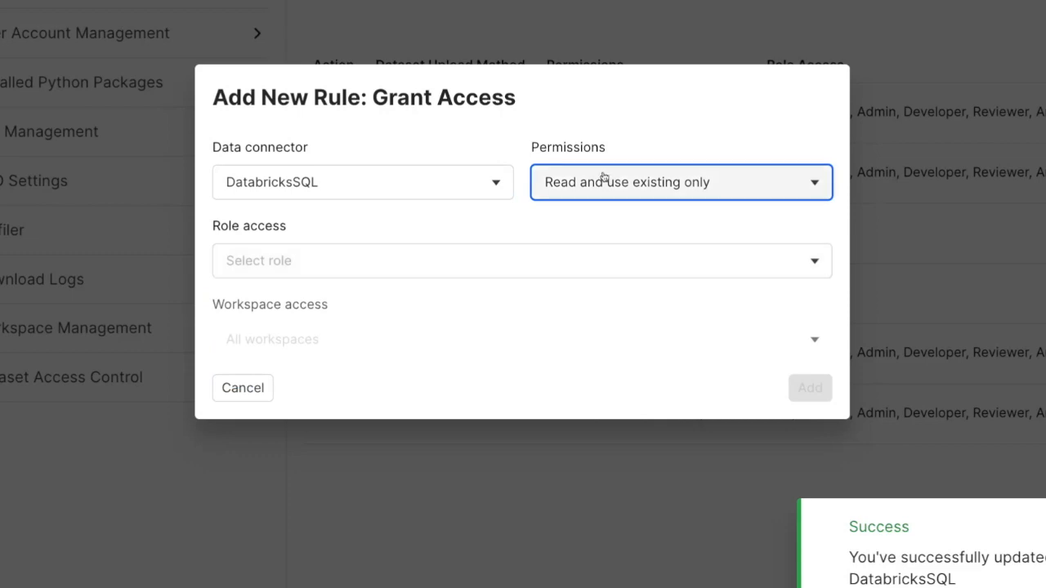
# Grant the new rule to the Developer role in [Test] Workspace 1 and add it
pyautogui.click(545, 276)
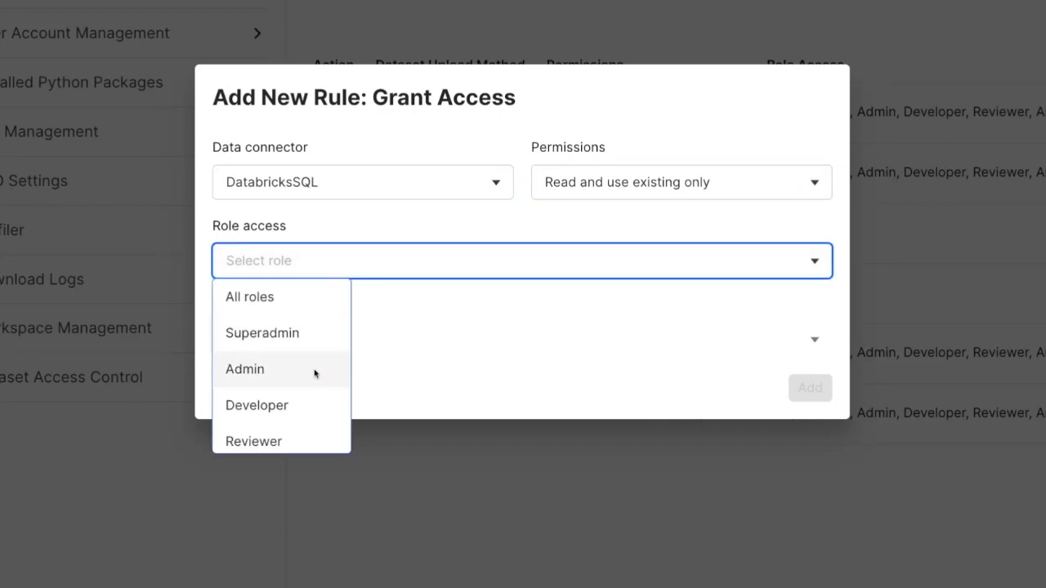
pyautogui.scroll(-1, 282, 421)
pyautogui.click(291, 381)
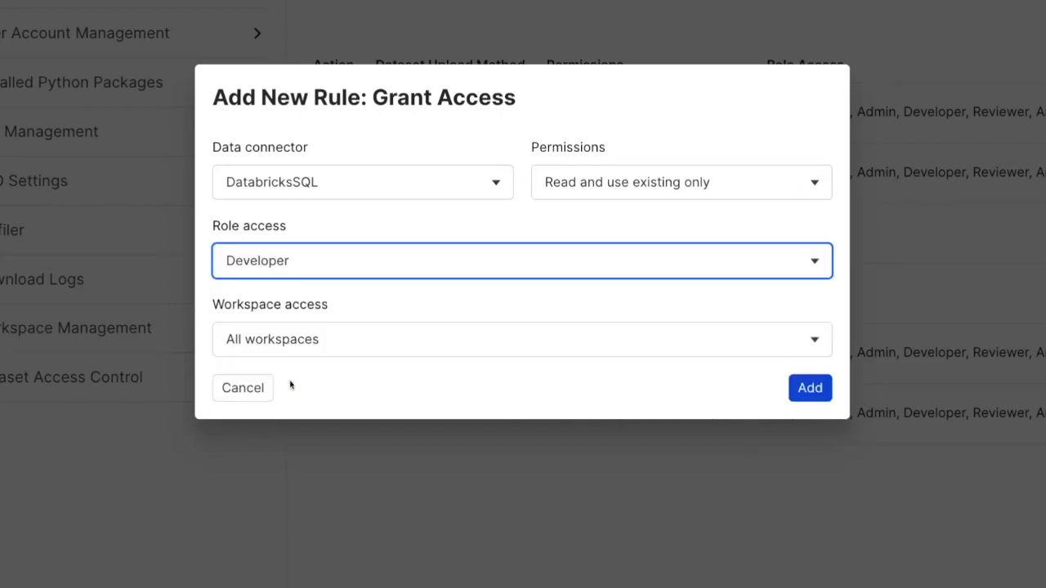
pyautogui.click(376, 353)
pyautogui.scroll(-3, 385, 544)
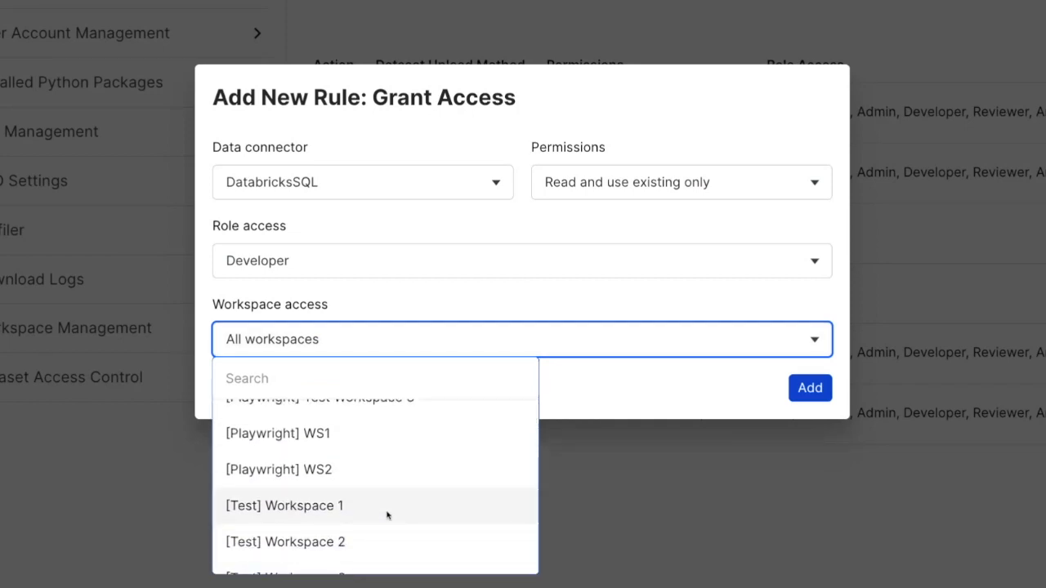
pyautogui.click(387, 508)
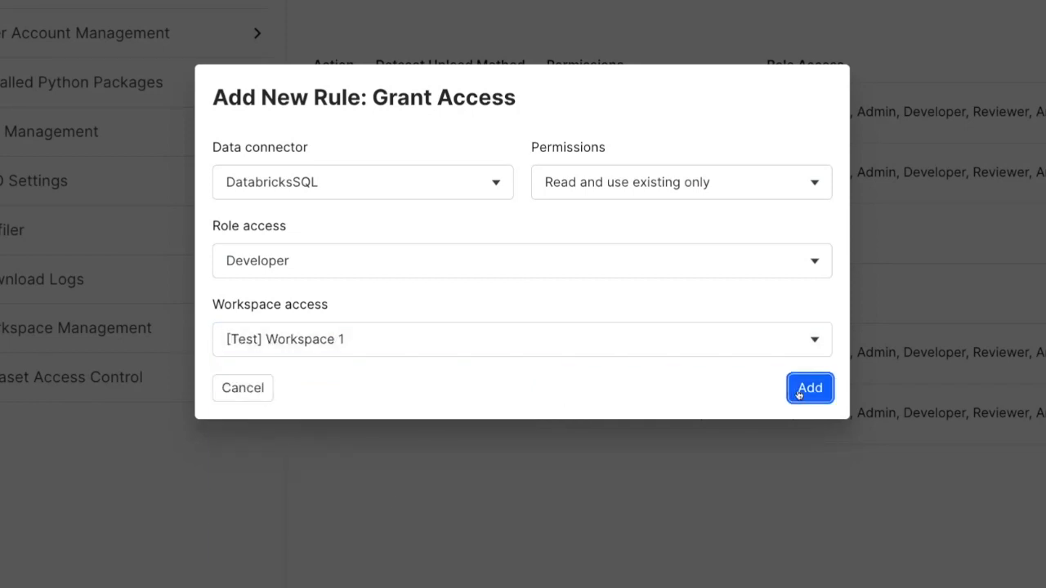
pyautogui.click(807, 389)
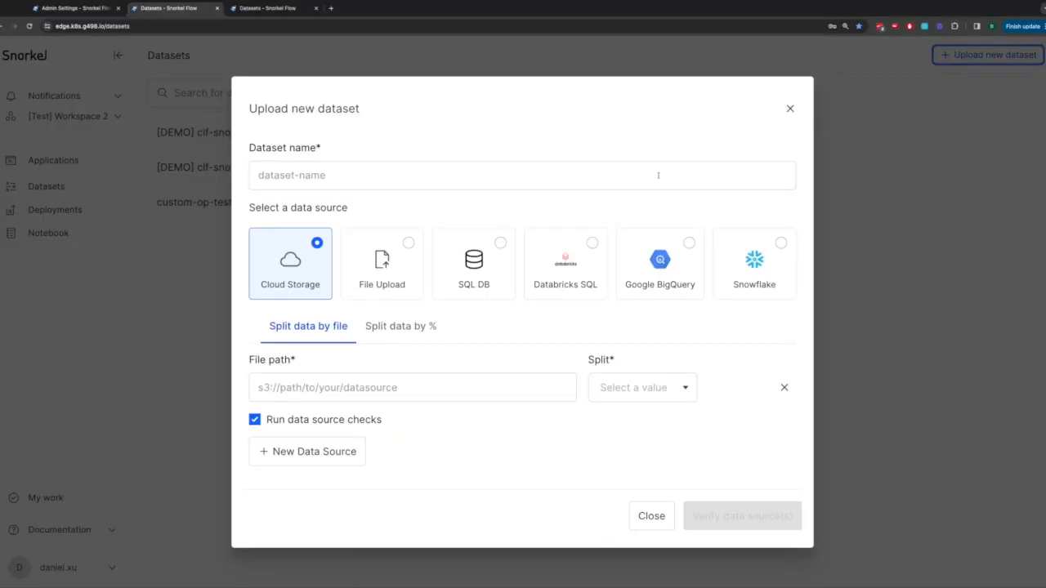
# Select Databricks SQL in the upload dialog, pick the workspace 2 test configuration and open it for editing
pyautogui.click(539, 284)
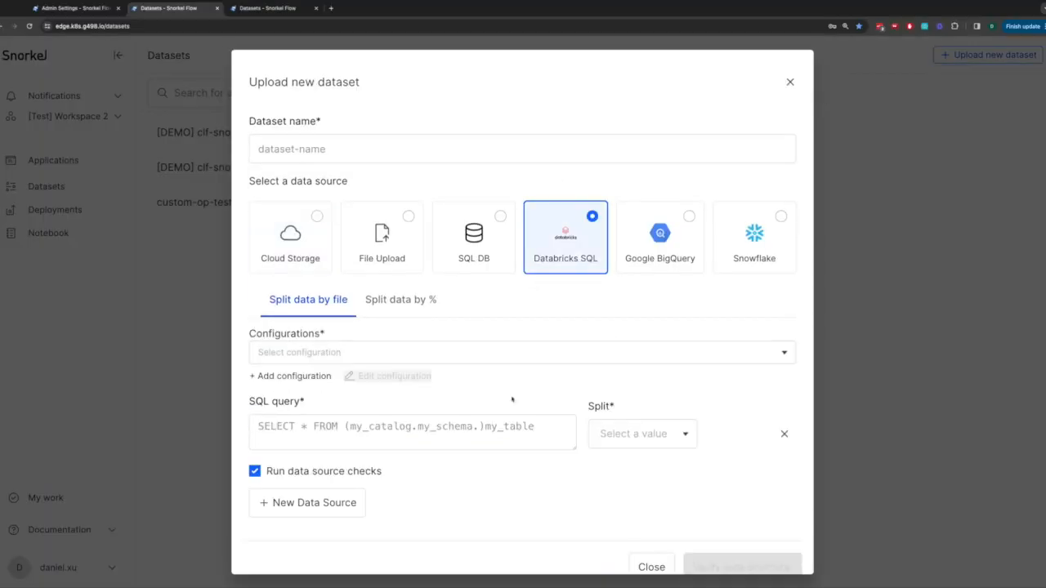
pyautogui.click(335, 358)
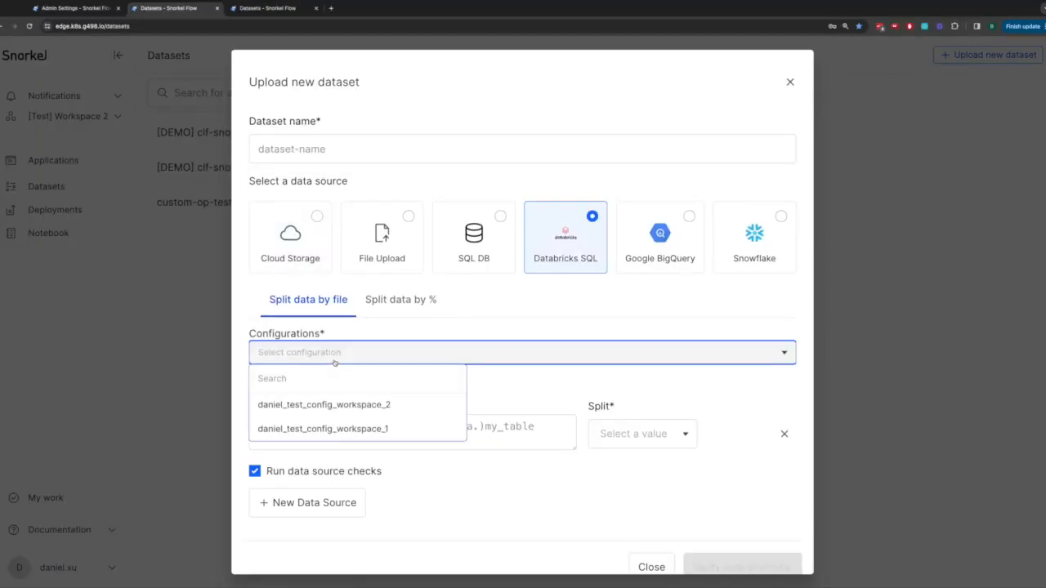
pyautogui.click(310, 406)
pyautogui.click(350, 376)
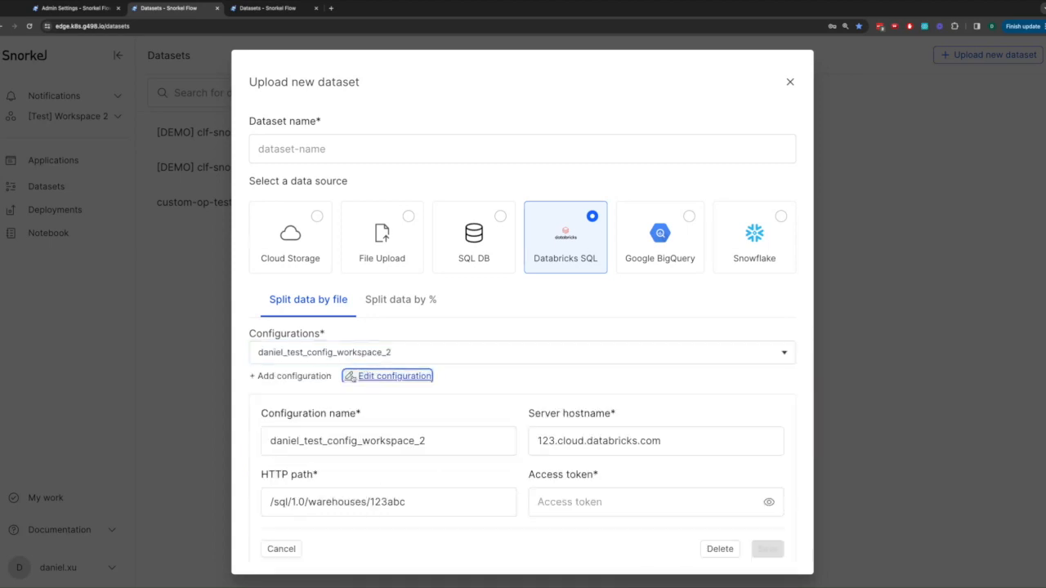
pyautogui.scroll(-1, 467, 460)
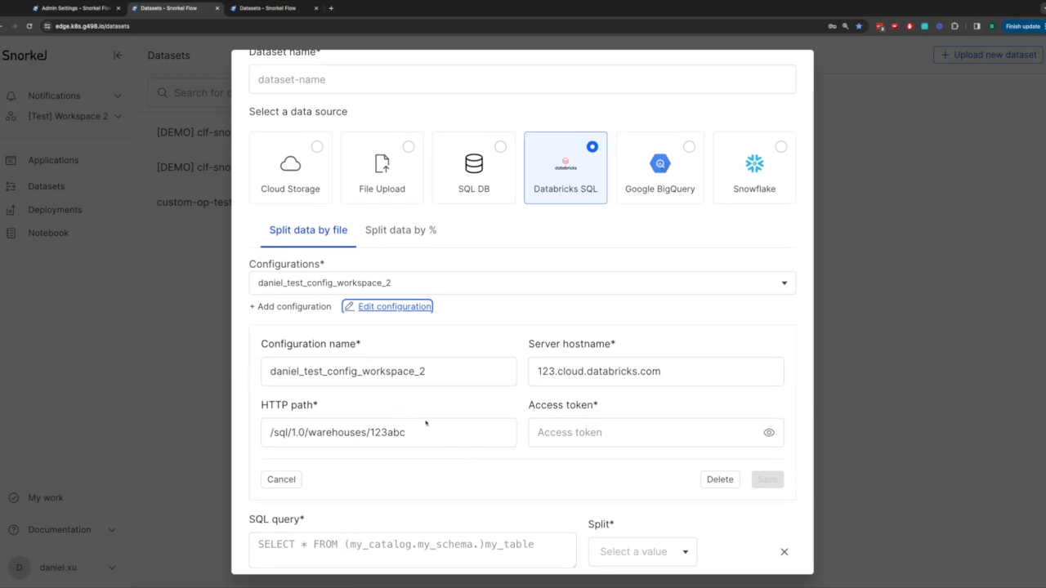
# Compare the configuration's fields against the access control rules
pyautogui.hotkey('ctrl', 'shift', 'Tab')
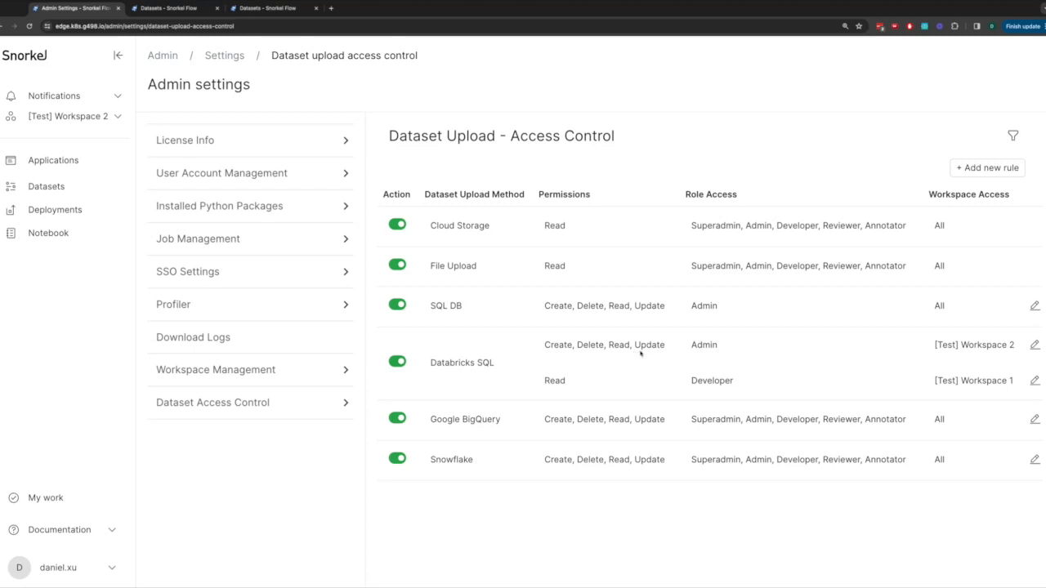
pyautogui.hotkey('ctrl', 'Tab')
pyautogui.scroll(-1, 437, 353)
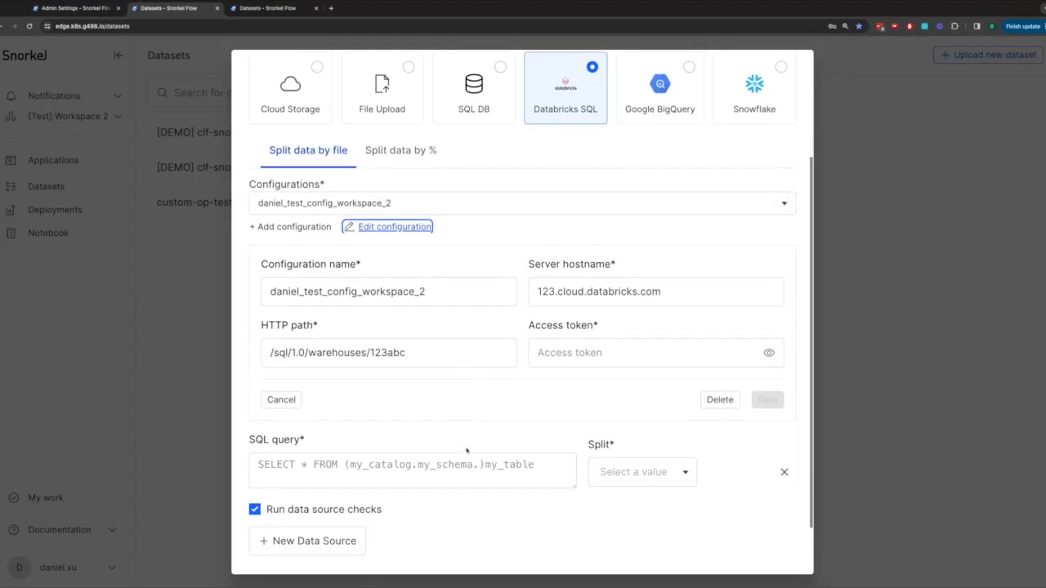
pyautogui.click(559, 348)
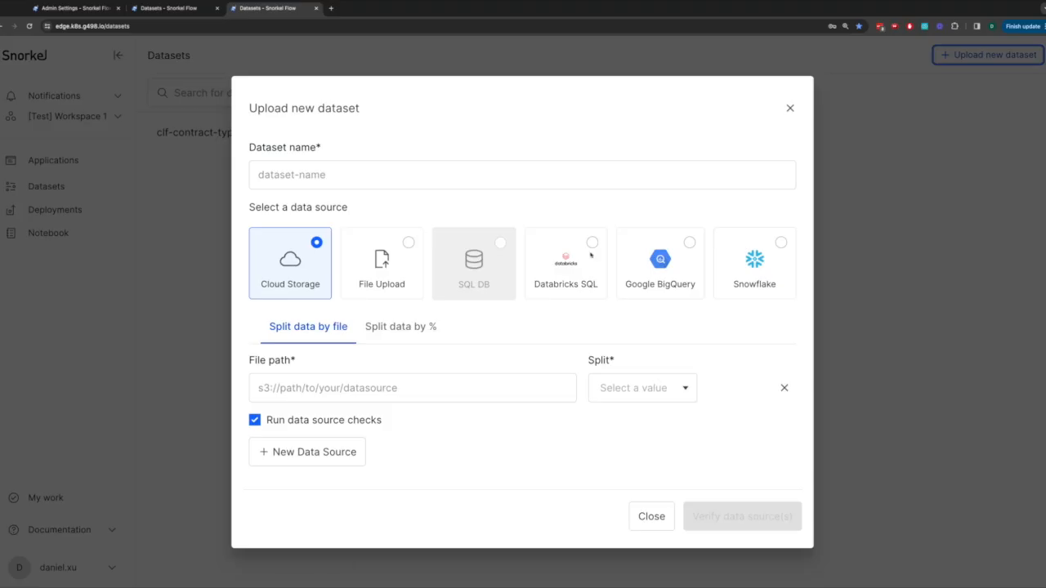
# In the Workspace 1 tab, reopen the upload dialog, choose Databricks SQL and select its available test configuration
pyautogui.click(790, 109)
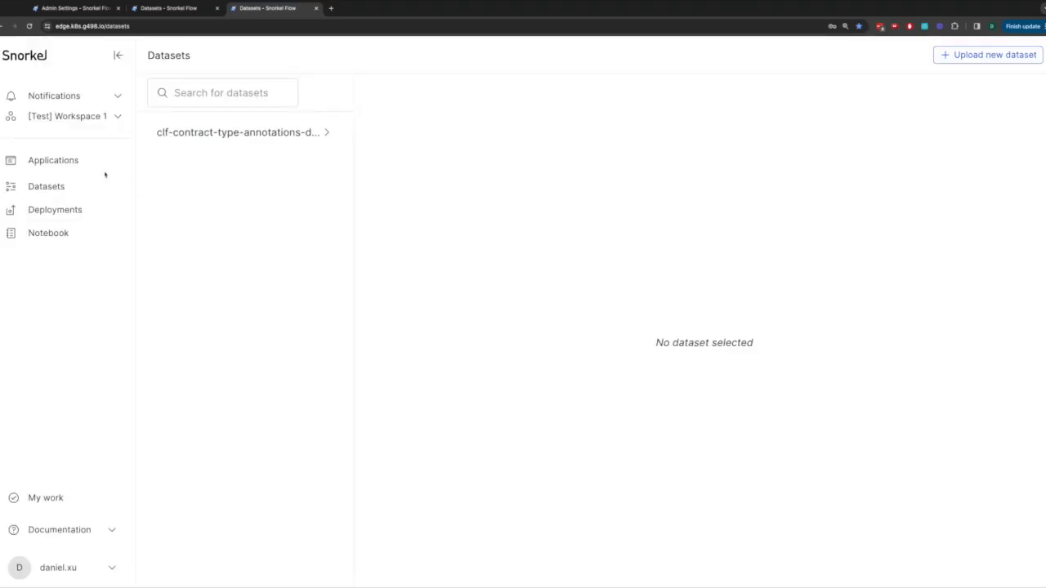
pyautogui.click(987, 58)
pyautogui.click(597, 291)
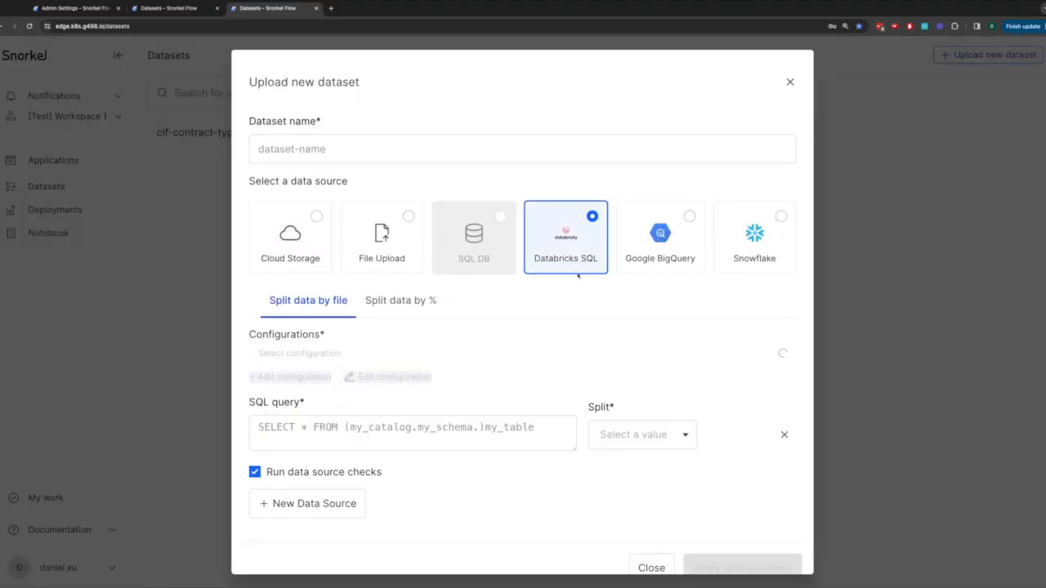
pyautogui.click(484, 357)
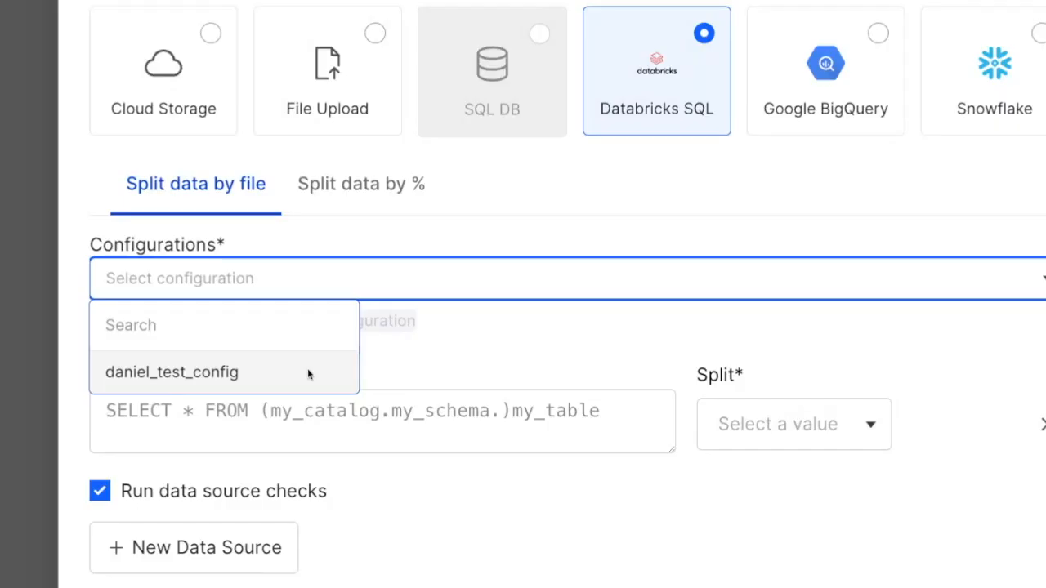
pyautogui.click(309, 374)
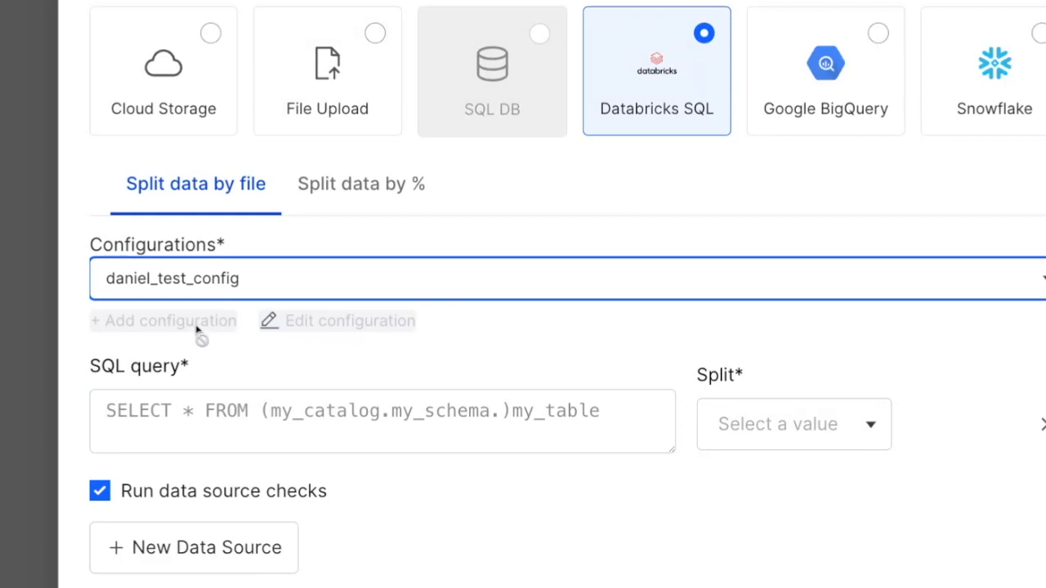